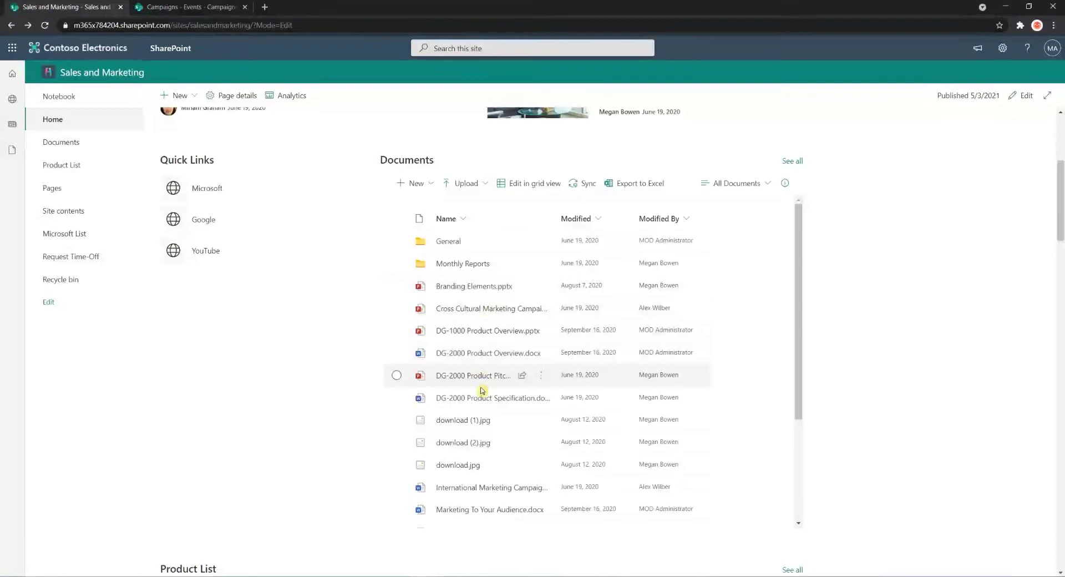
# - Open DG-2000 Product Overview.docx from the Documents library to view it, and close it again
pyautogui.click(475, 355)
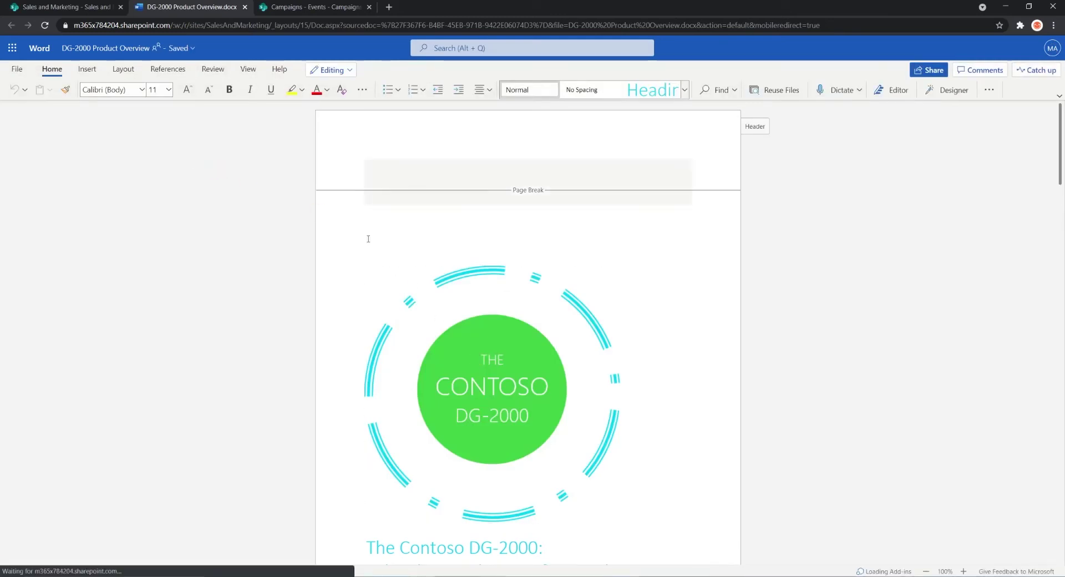
pyautogui.click(245, 7)
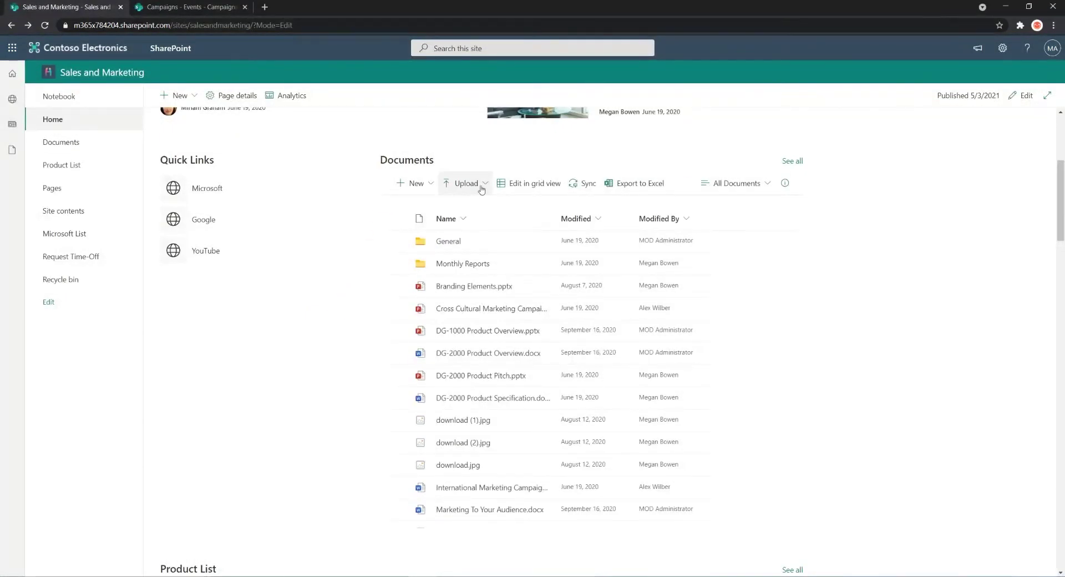
# - Check which kinds of new files the Documents library offers, and show the library in grid view before exiting that view
pyautogui.click(426, 183)
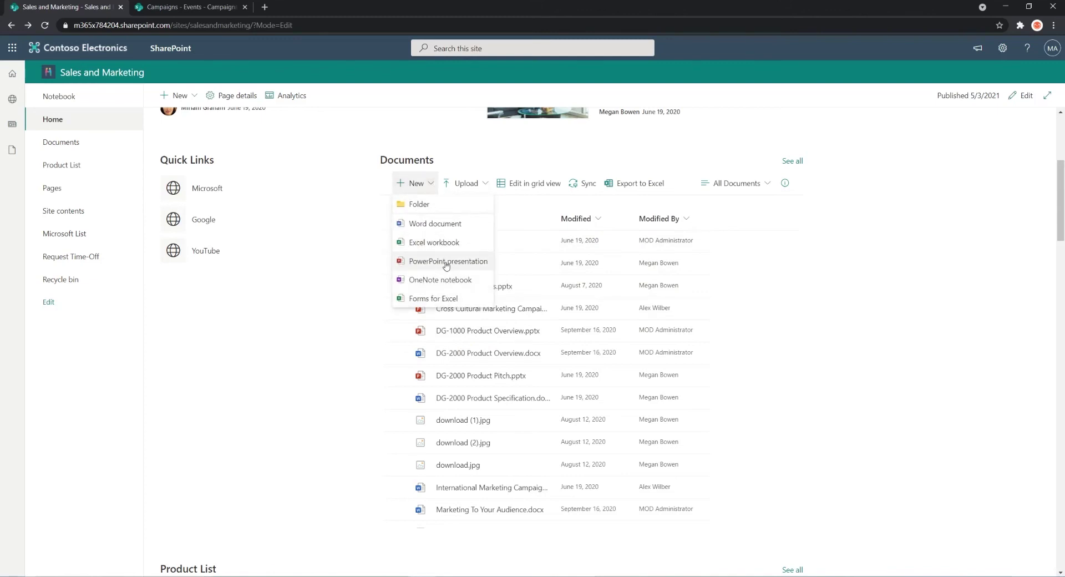
pyautogui.click(368, 251)
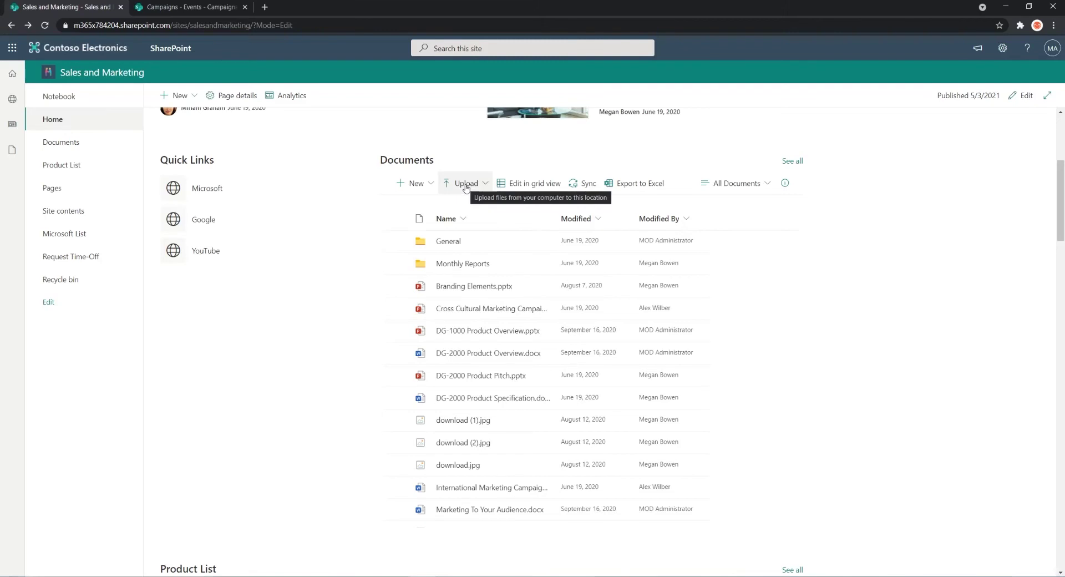
pyautogui.click(535, 184)
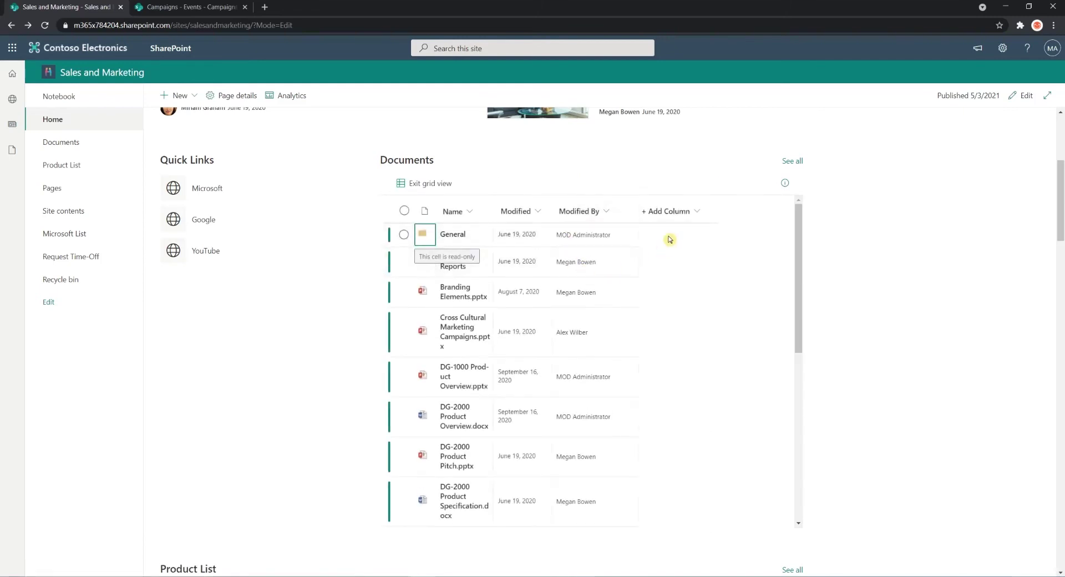
pyautogui.click(447, 191)
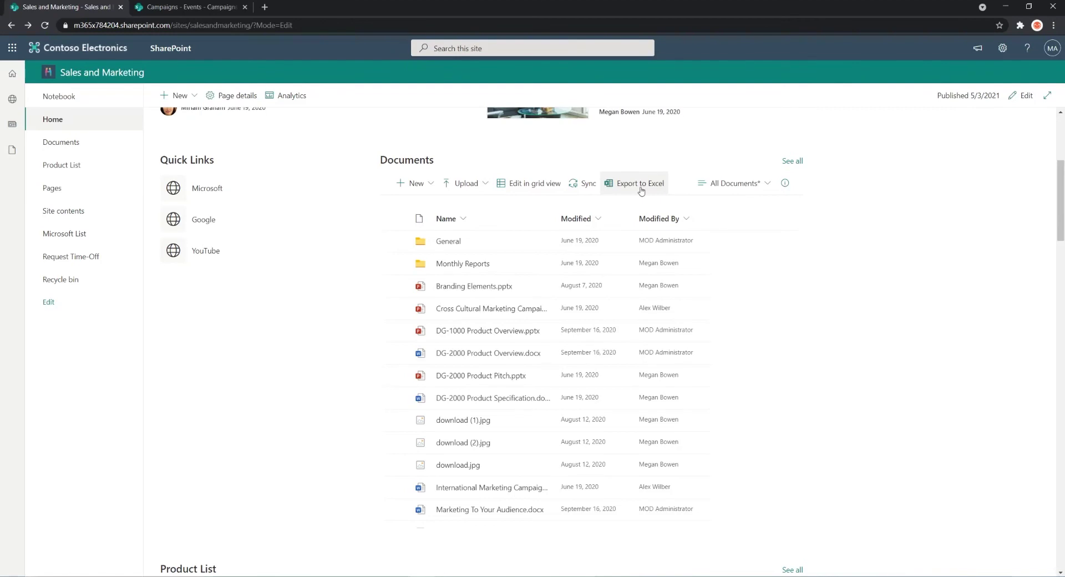
# - Switch the Documents library to the My Documents view to inspect it, and return to All Documents
pyautogui.click(742, 188)
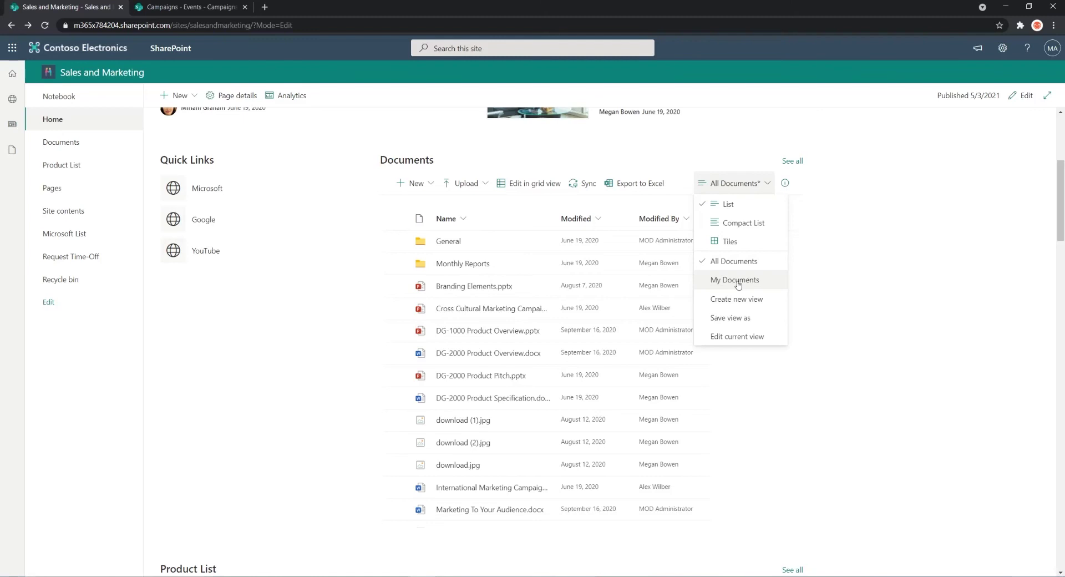
pyautogui.click(738, 285)
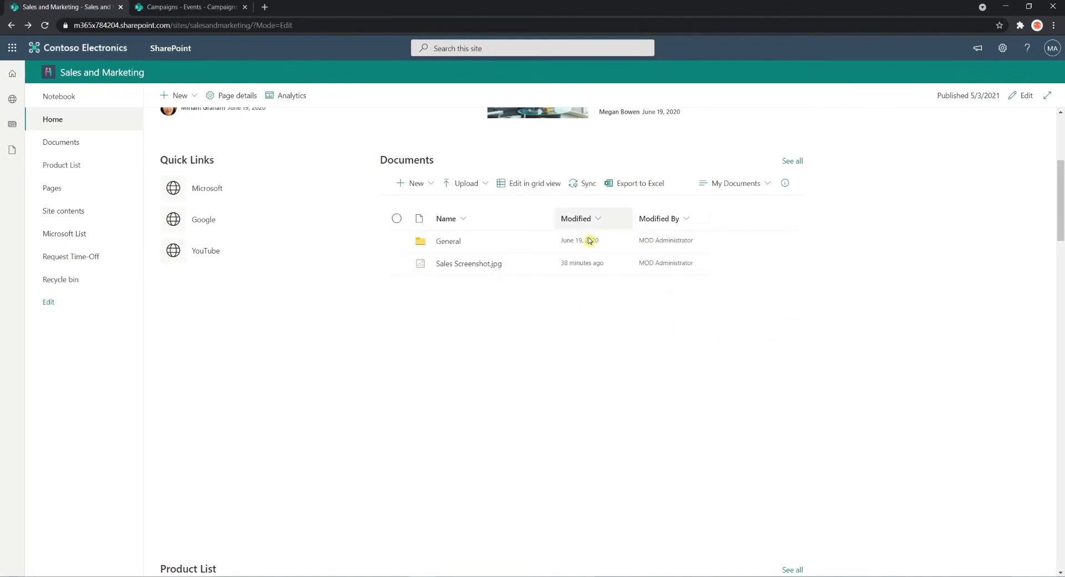
pyautogui.click(737, 183)
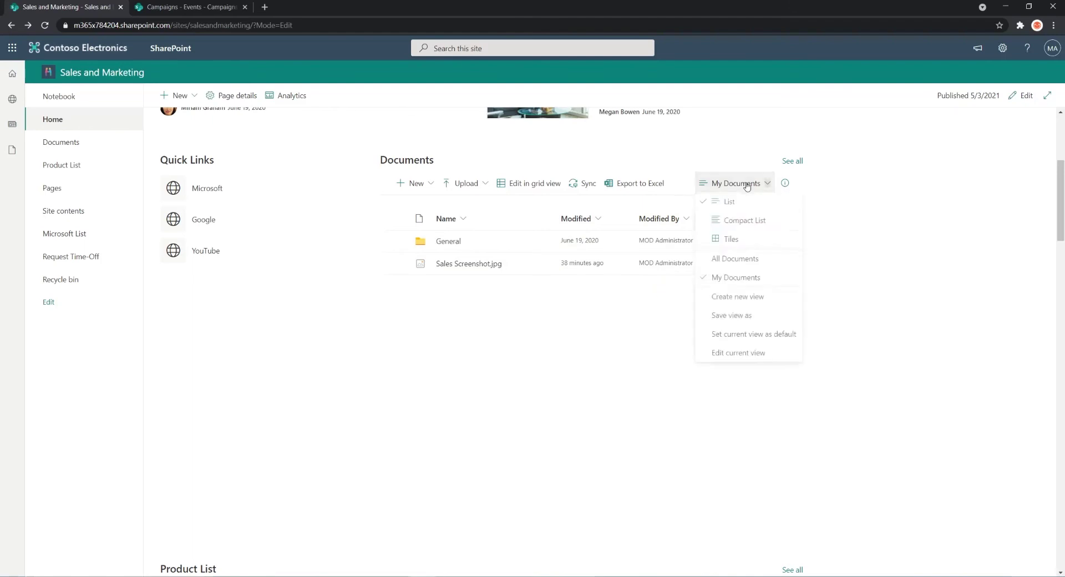
pyautogui.click(730, 262)
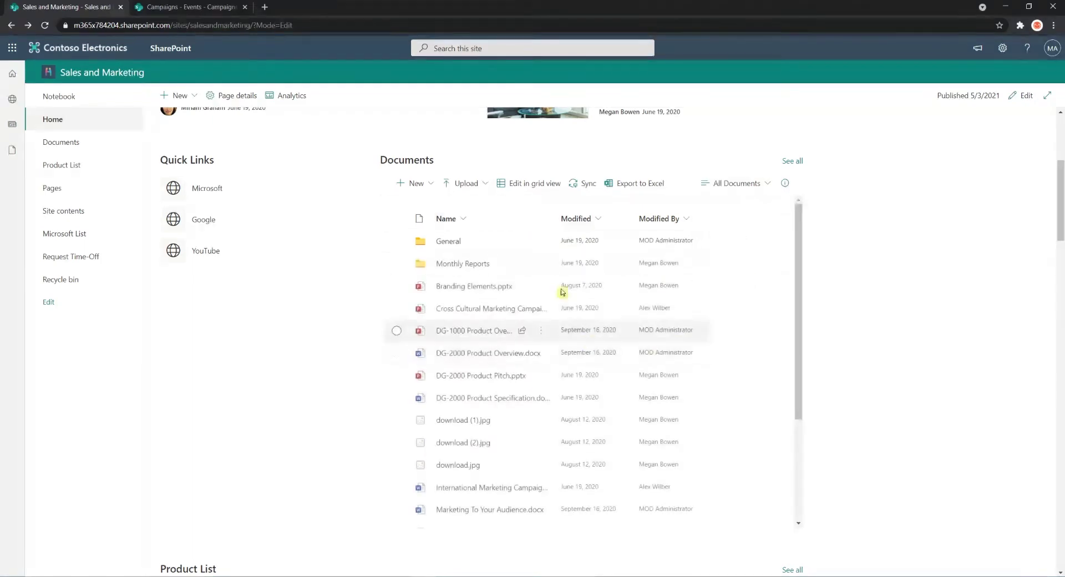
# - Send a sharing link for Branding Elements.pptx to the chosen colleague with the message "Check out this document!"
pyautogui.click(396, 287)
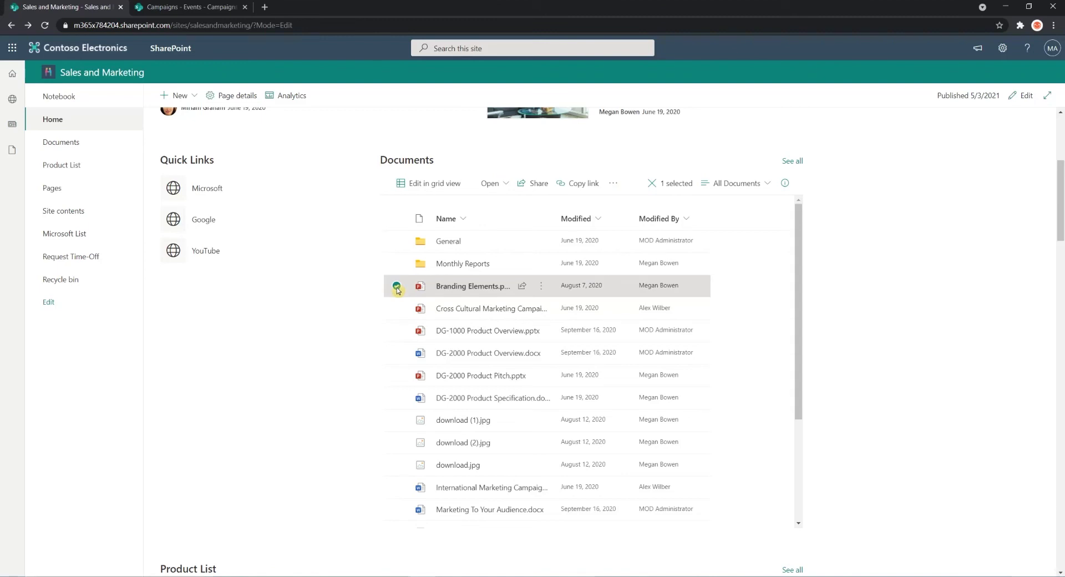
pyautogui.click(506, 186)
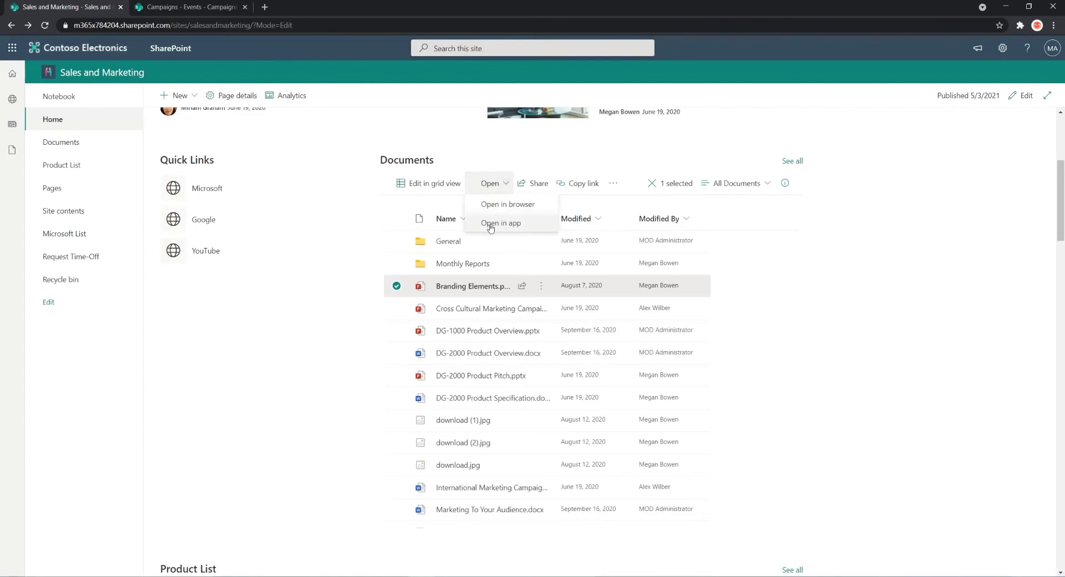
pyautogui.click(535, 189)
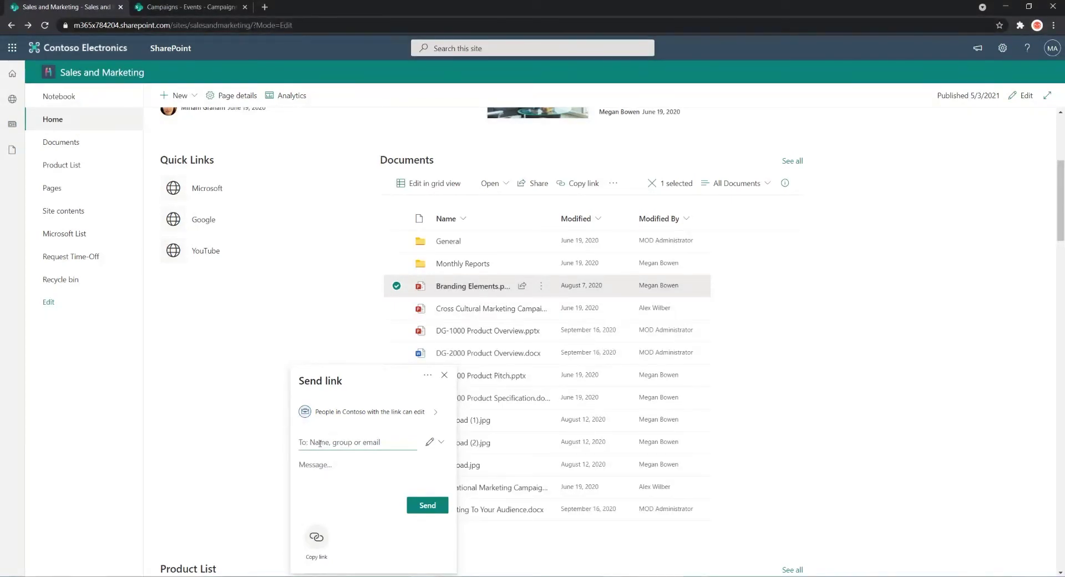
pyautogui.write('irvi')
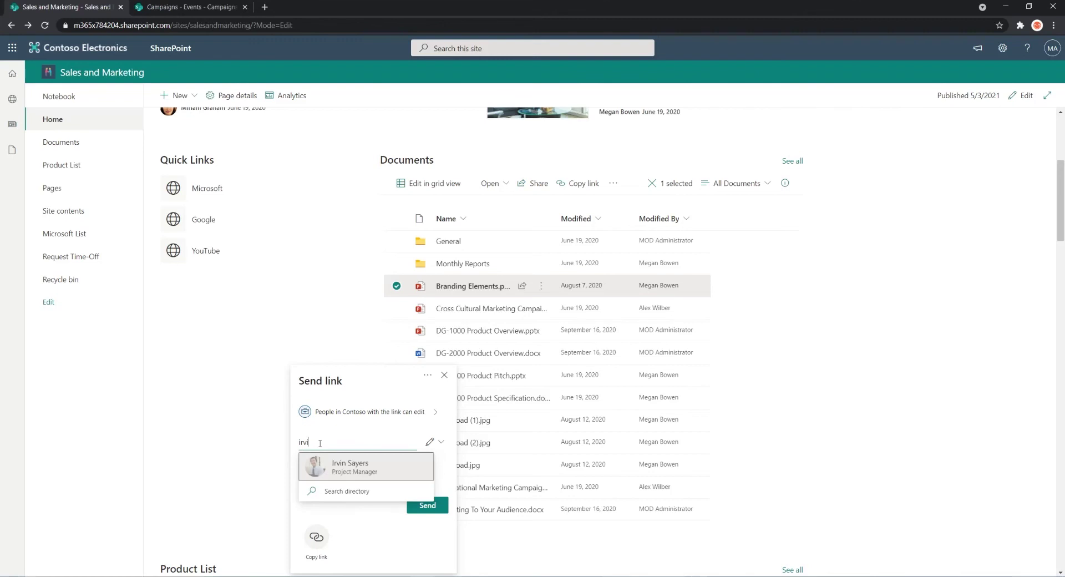
pyautogui.click(334, 466)
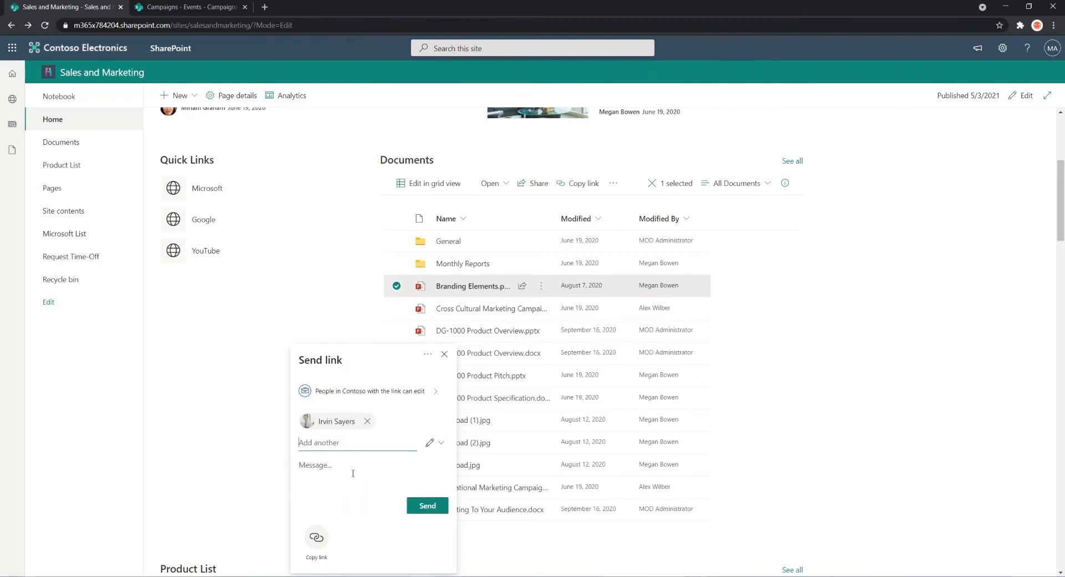
pyautogui.click(333, 462)
pyautogui.write('Check out this document!')
pyautogui.click(426, 505)
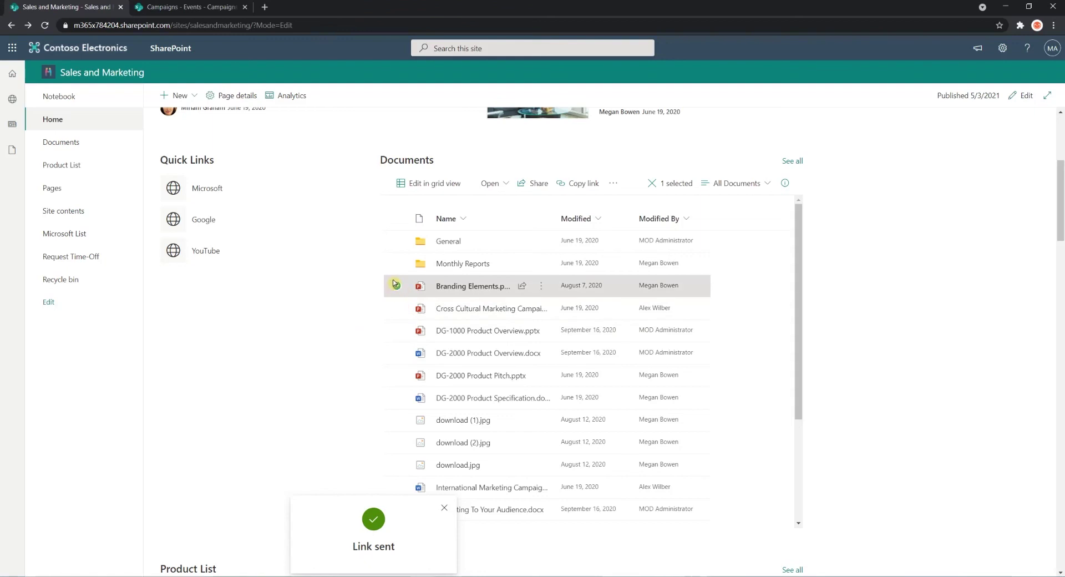
# - Copy the sharing link of Branding Elements.pptx and deselect the file
pyautogui.click(575, 189)
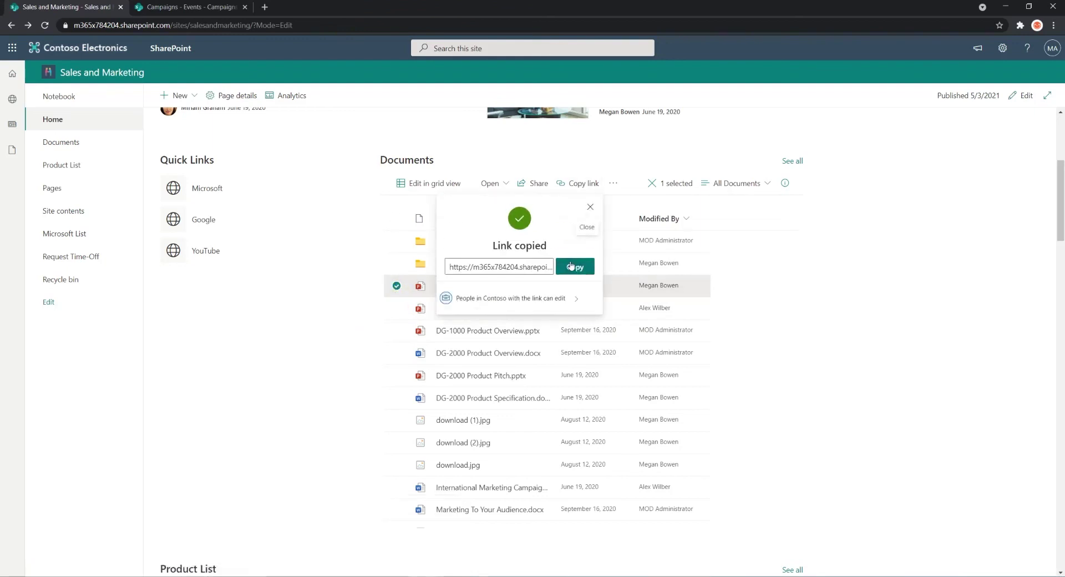
pyautogui.click(572, 267)
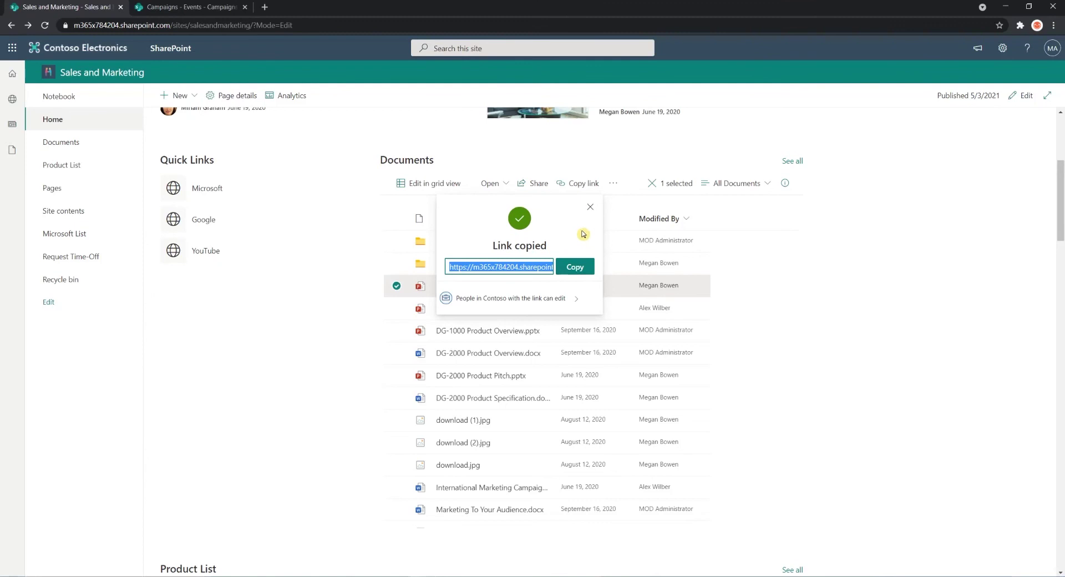
pyautogui.click(575, 267)
pyautogui.click(590, 208)
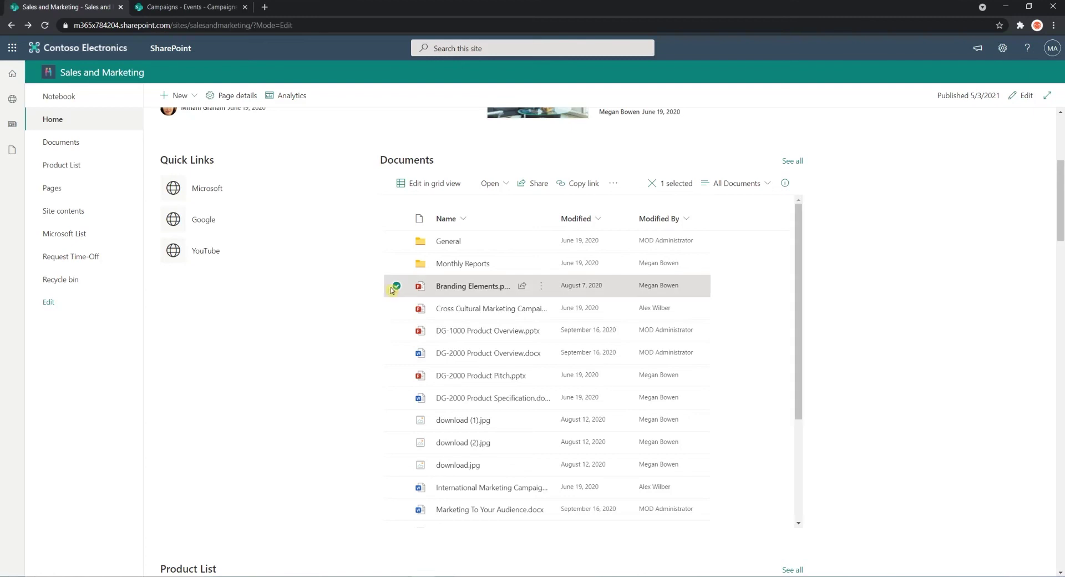
pyautogui.click(397, 286)
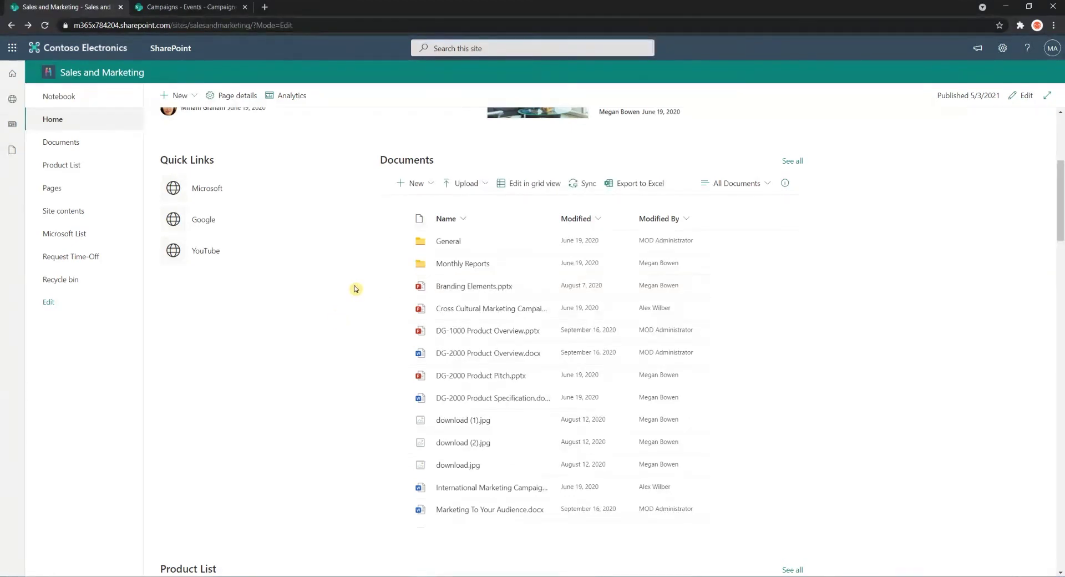
# - Look through the items in the Product List and check which kinds of new entries it offers
pyautogui.scroll(-5, 352, 285)
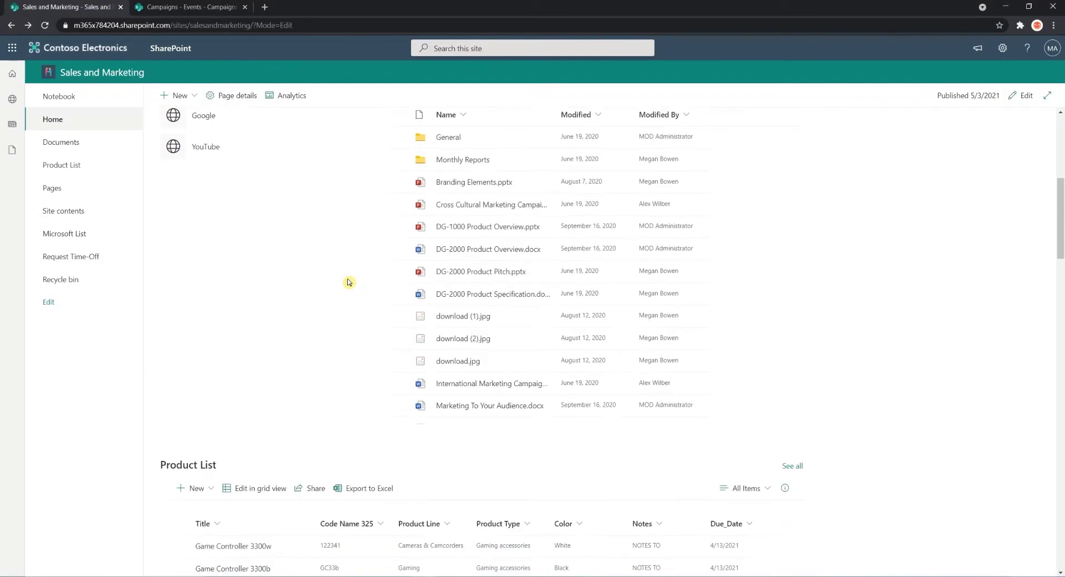
pyautogui.scroll(-2, 323, 262)
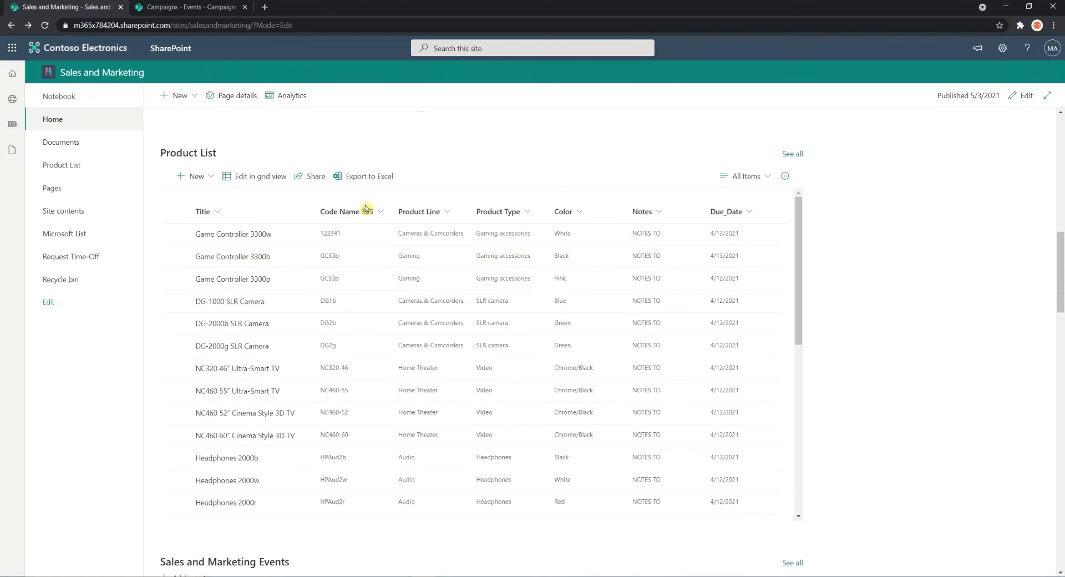
pyautogui.scroll(-5, 495, 368)
pyautogui.scroll(-1, 495, 367)
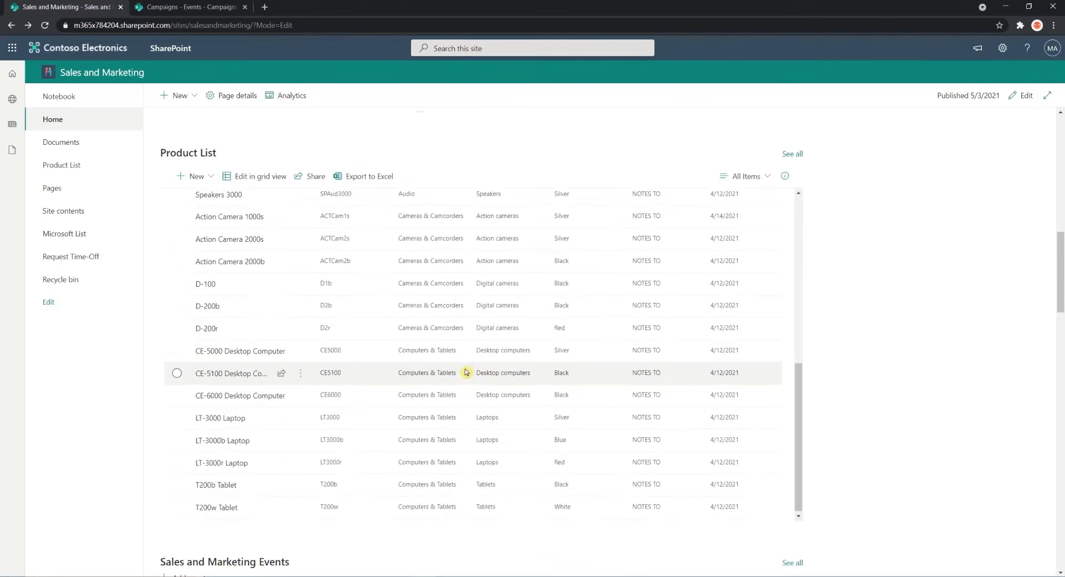
pyautogui.scroll(5, 463, 374)
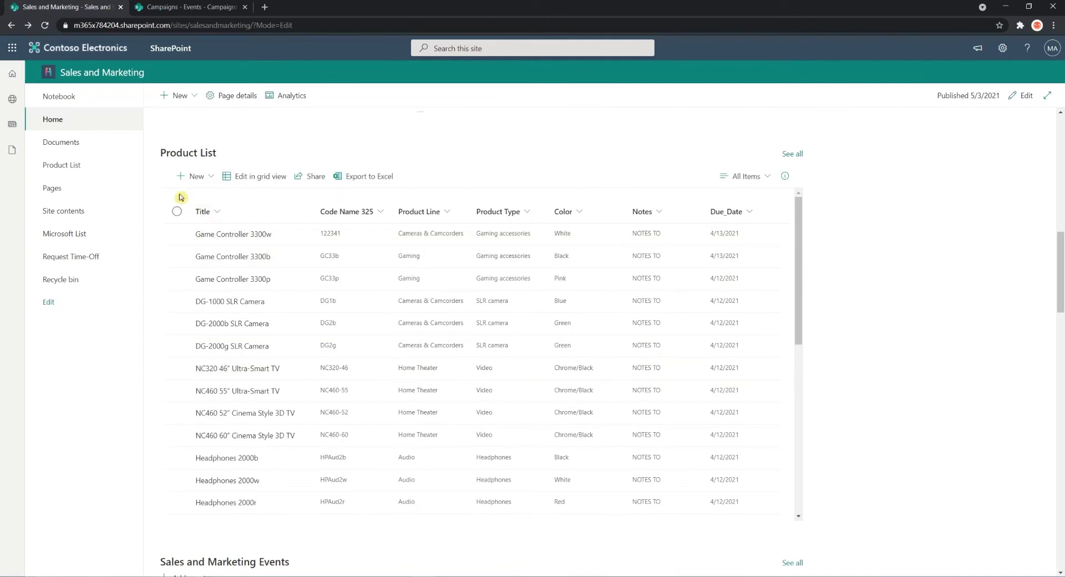
pyautogui.click(208, 181)
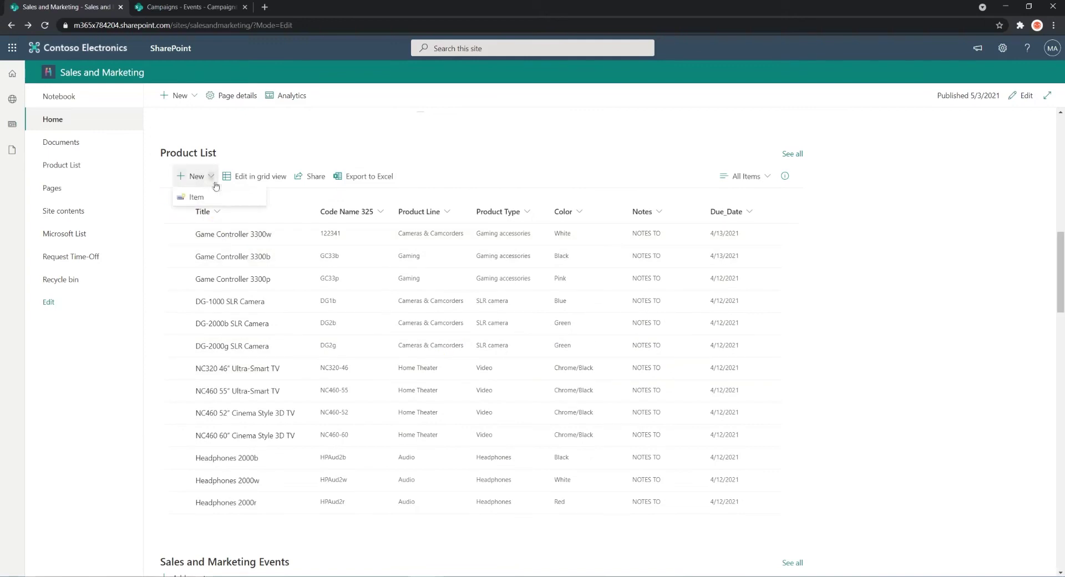
# - Show the Product List in grid view, select the first item's code name and product line cells, and exit grid view
pyautogui.click(280, 183)
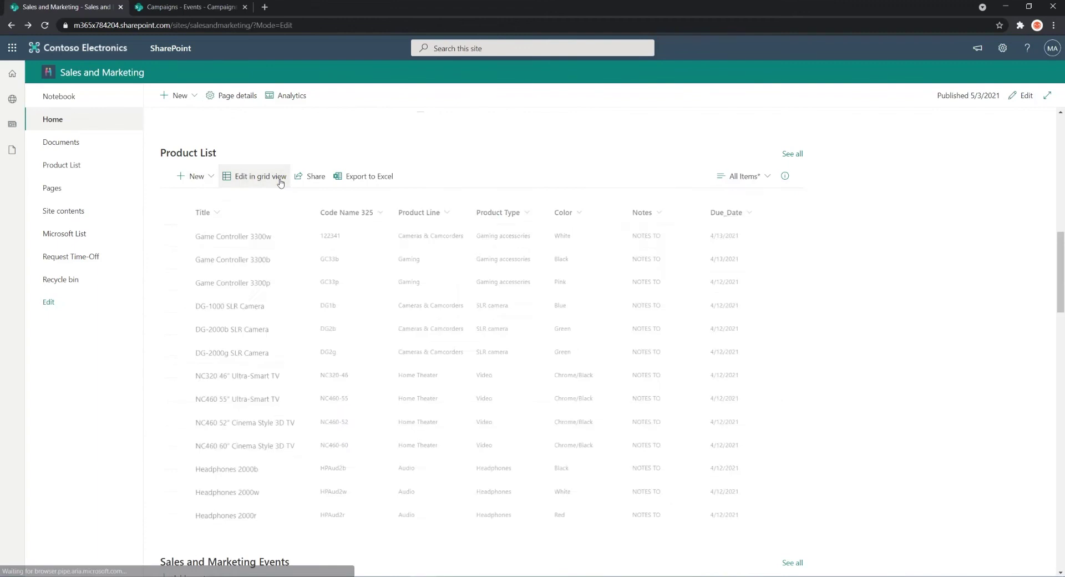
pyautogui.click(280, 183)
pyautogui.click(302, 235)
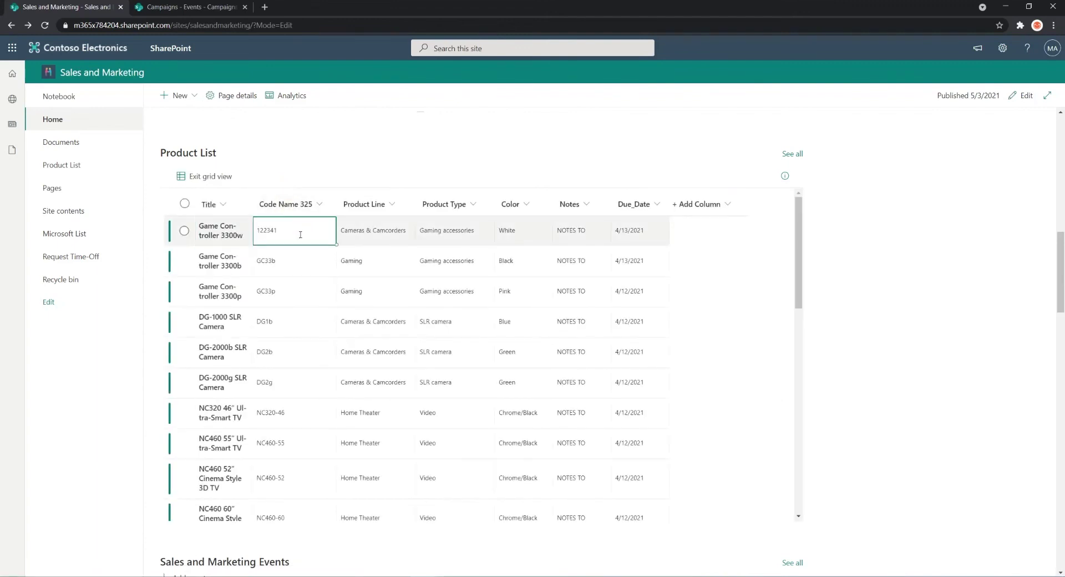
pyautogui.click(372, 232)
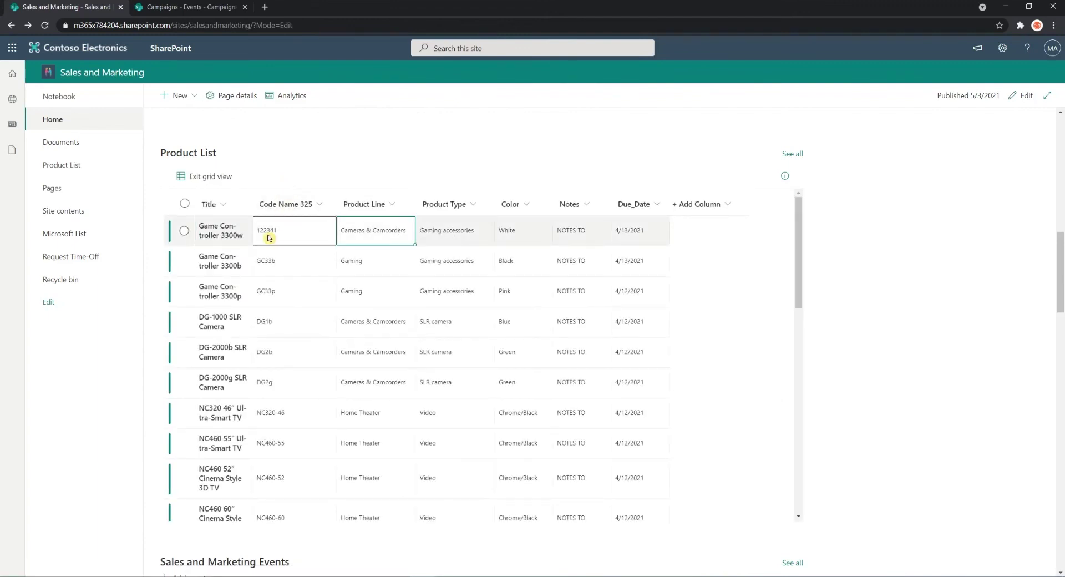
pyautogui.click(191, 176)
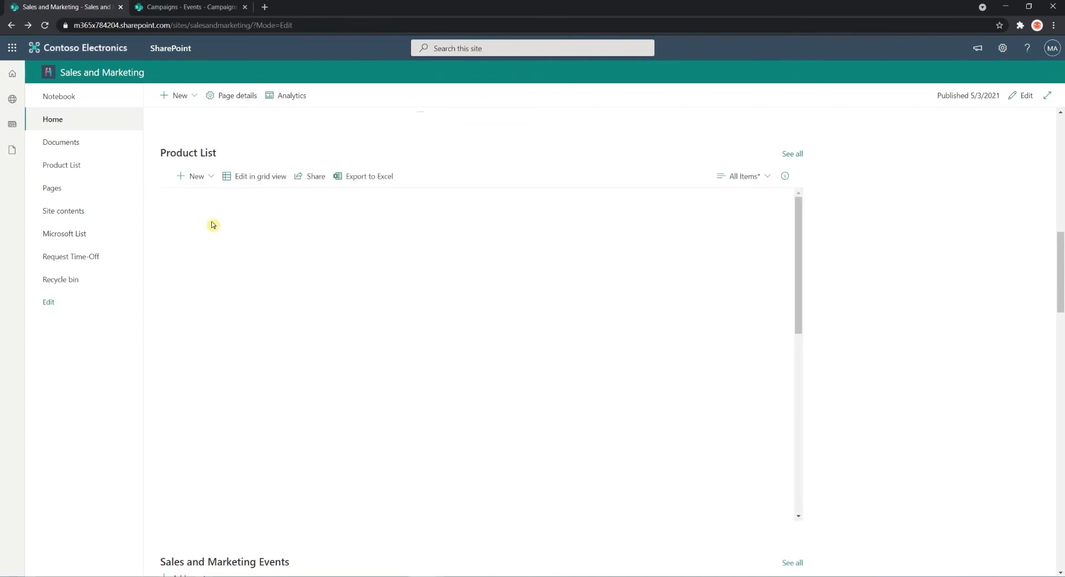
# - View the form for granting access to the whole Product List and close it without sharing
pyautogui.click(310, 178)
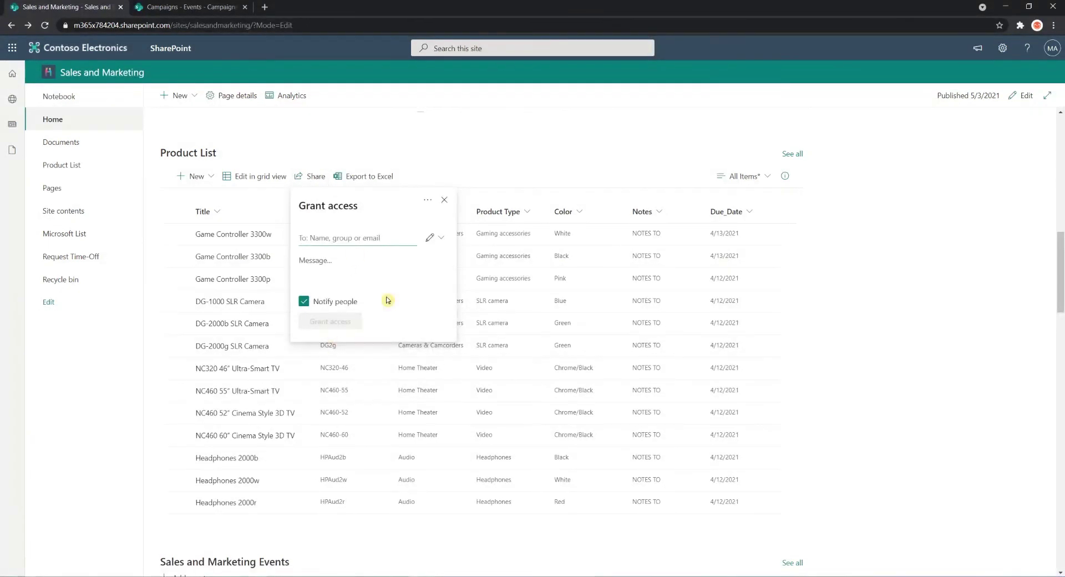
pyautogui.click(444, 200)
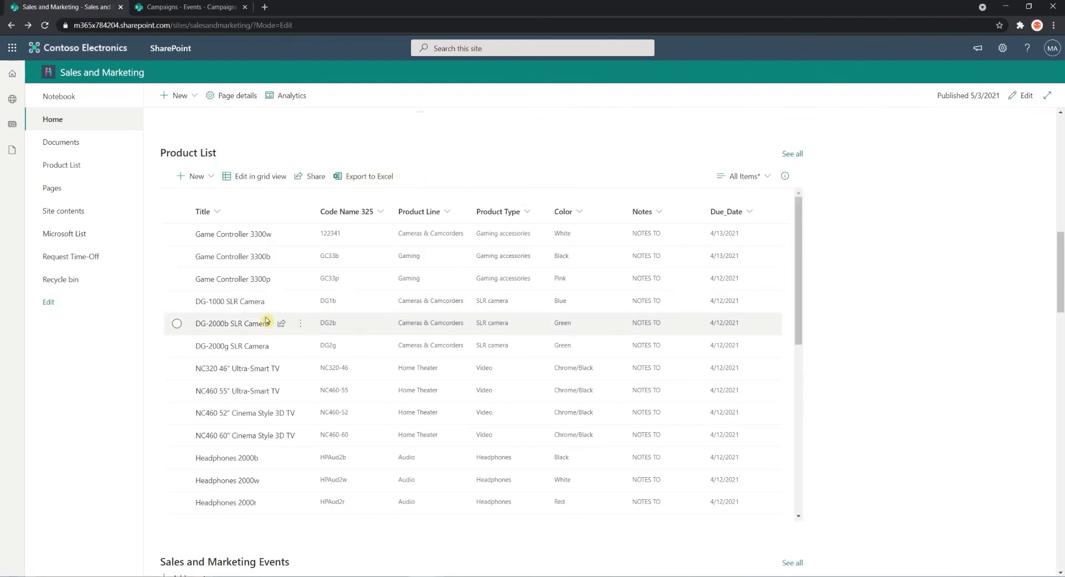
# - Select the Game Controller 3300w item in the Product List, view its link-sending form and close it without sending
pyautogui.click(176, 235)
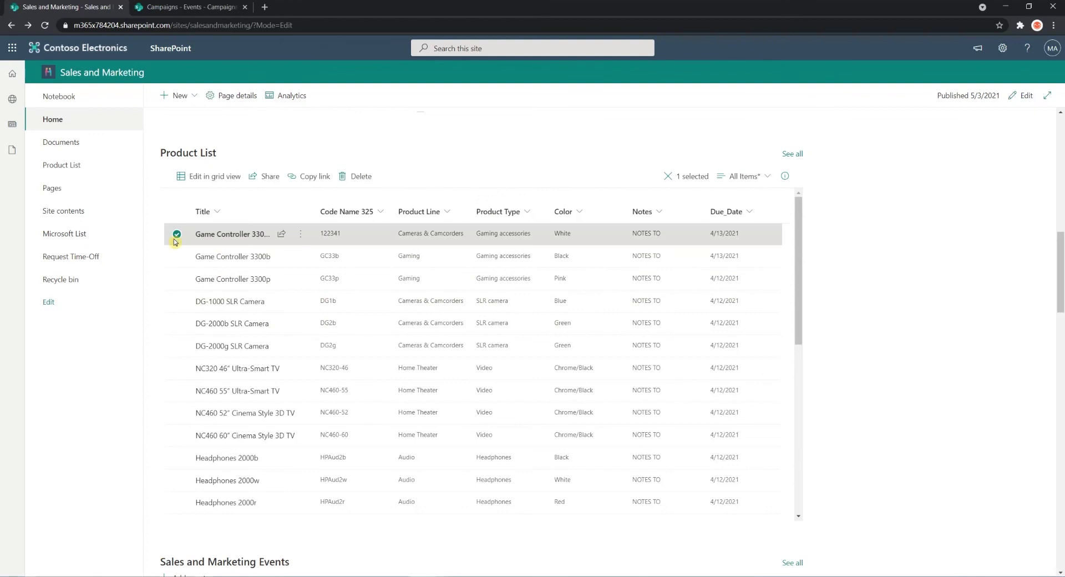
pyautogui.click(266, 187)
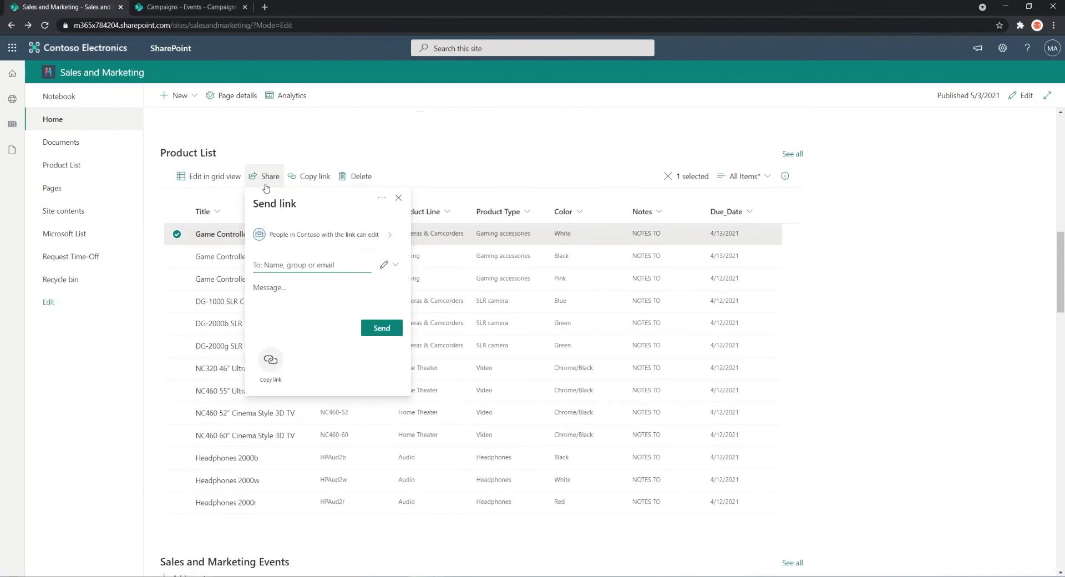
pyautogui.click(397, 199)
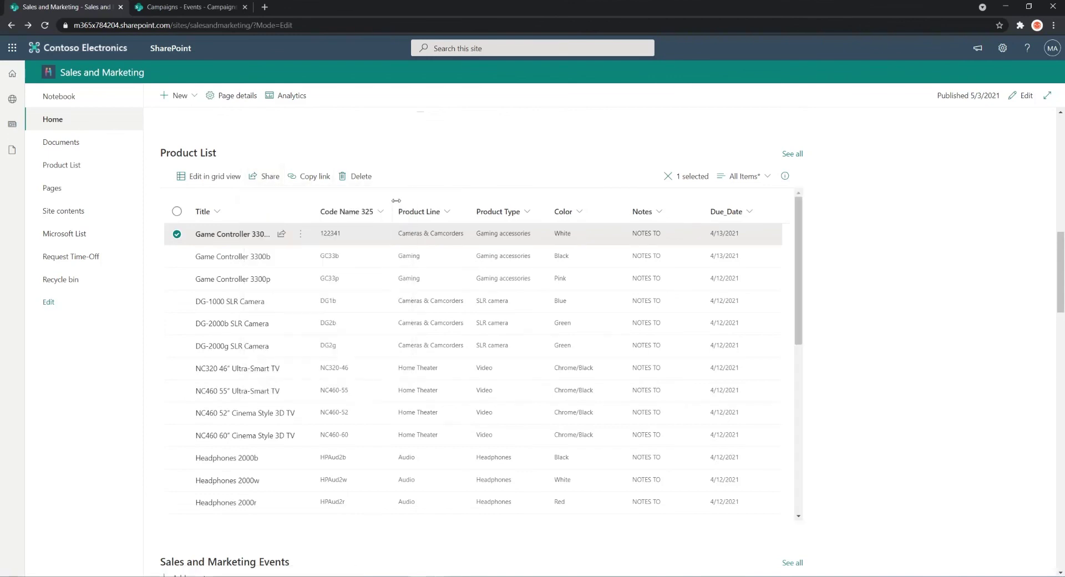
# - Copy the sharing link of the Game Controller 3300w item and deselect it
pyautogui.click(294, 186)
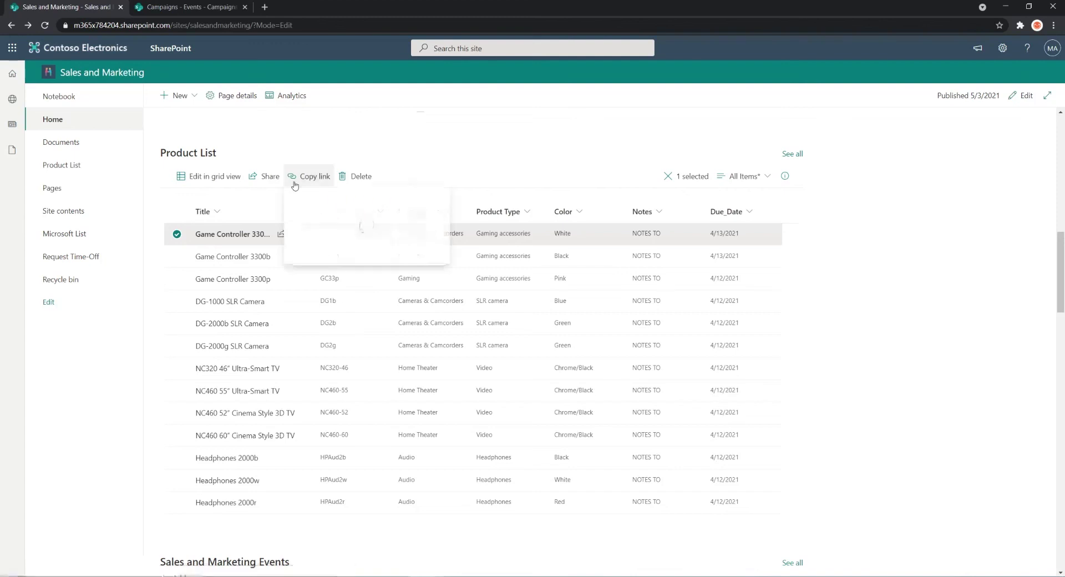
pyautogui.click(438, 200)
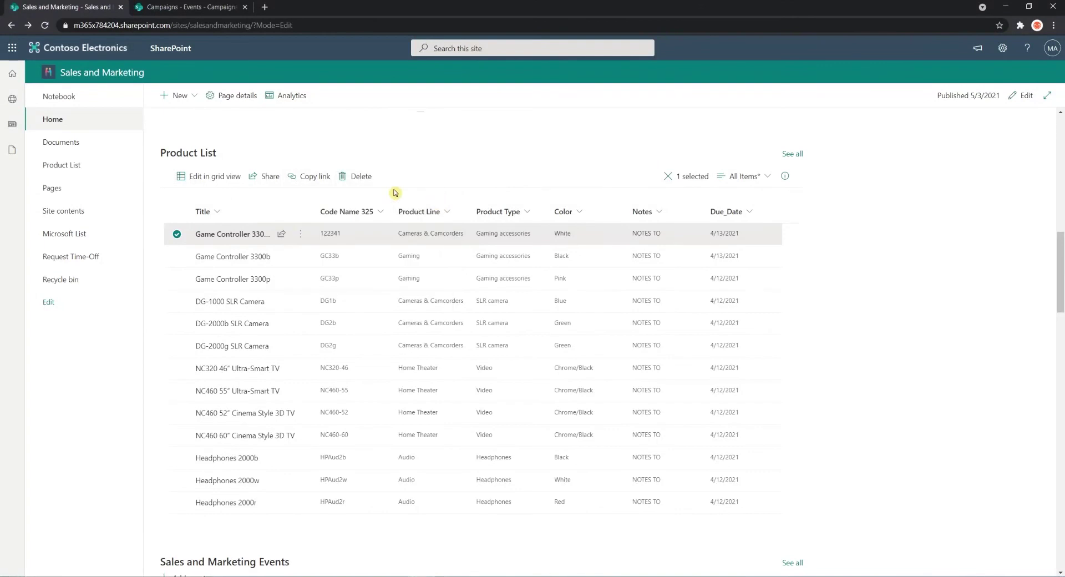
pyautogui.click(178, 237)
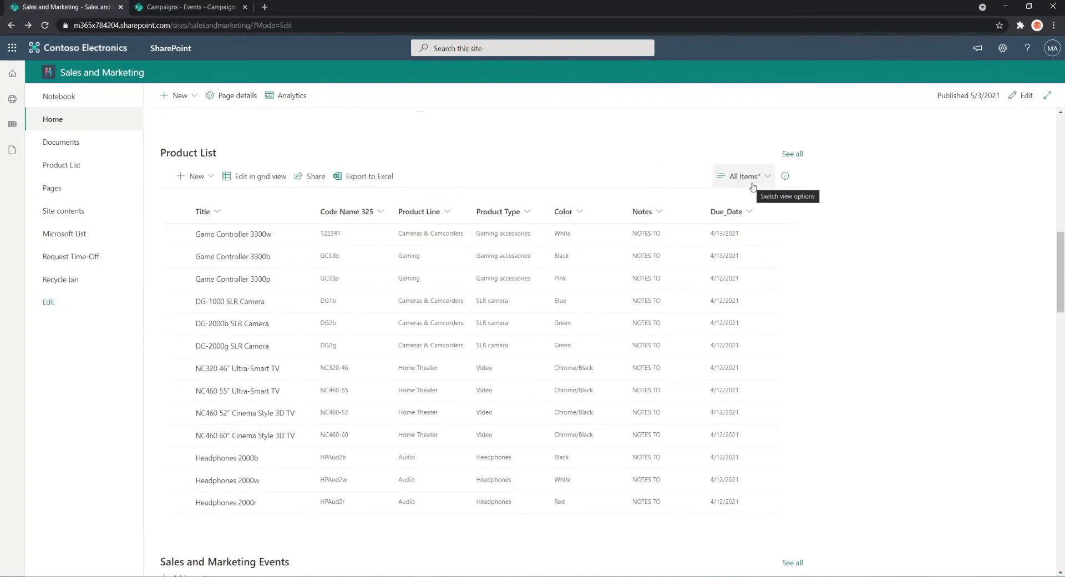
# - Switch the Product List to the Grouped view and look through its product line and product type groups
pyautogui.click(746, 176)
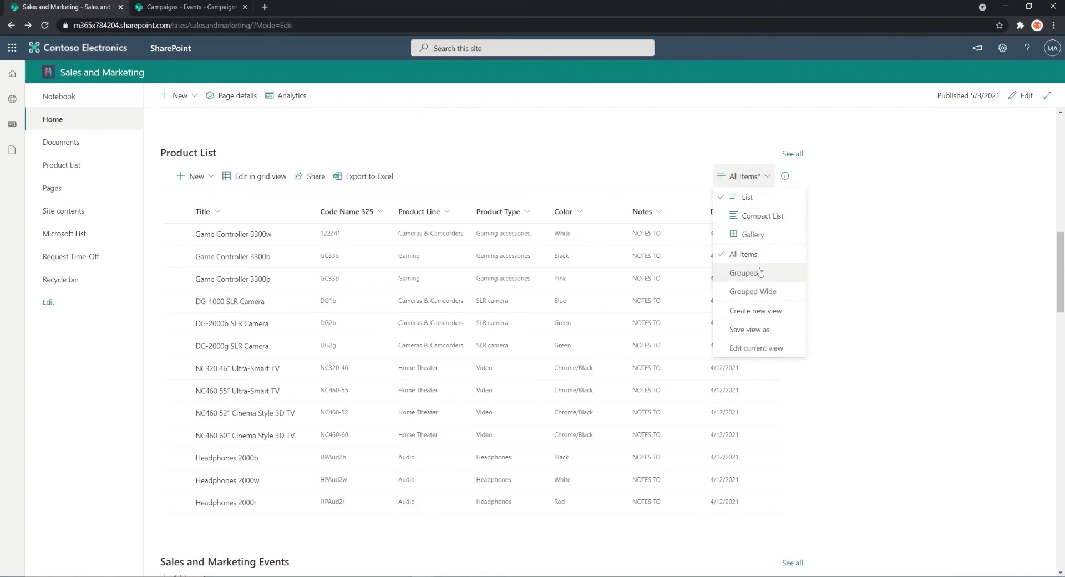
pyautogui.click(743, 272)
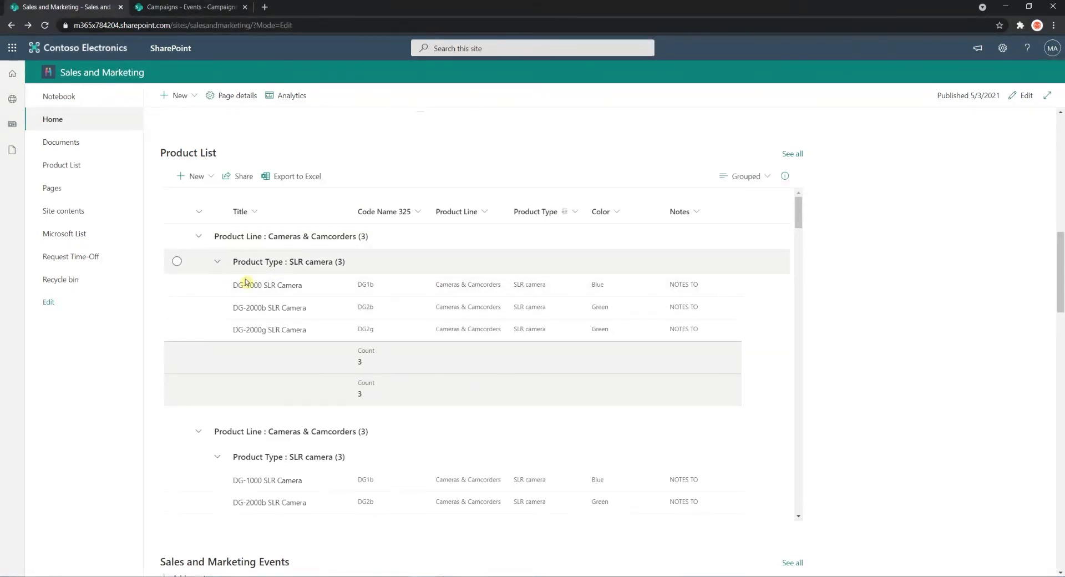
pyautogui.scroll(-1, 273, 343)
pyautogui.scroll(-3, 273, 343)
pyautogui.scroll(4, 276, 347)
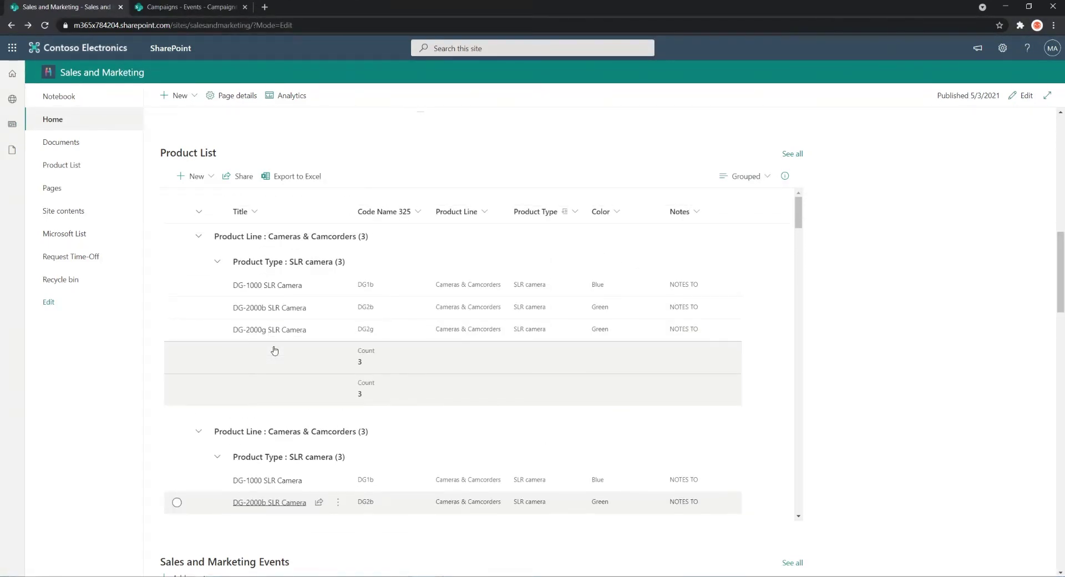
# - Return the Product List to the All Items view and show it in the Gallery layout
pyautogui.click(743, 176)
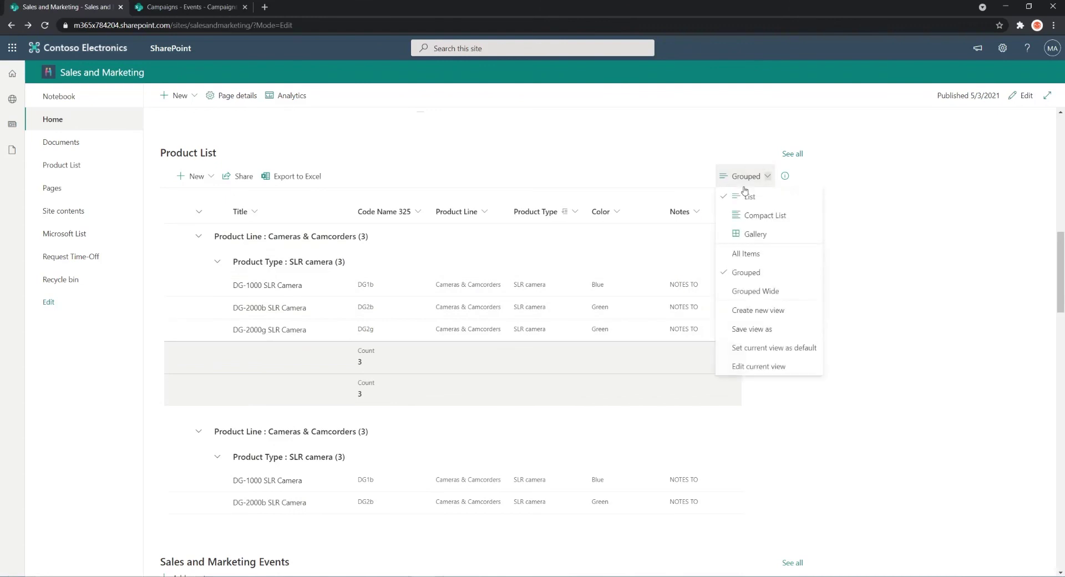
pyautogui.click(746, 254)
pyautogui.click(750, 182)
pyautogui.click(754, 234)
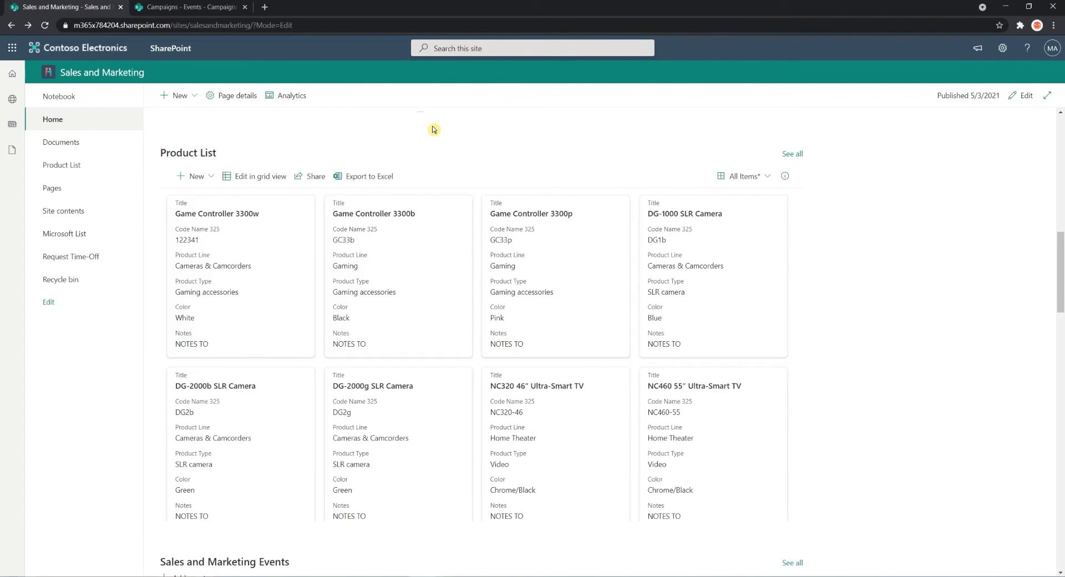
# - Switch to the Campaigns - Events site and look through its home page from the News section down to Meetings
pyautogui.click(165, 10)
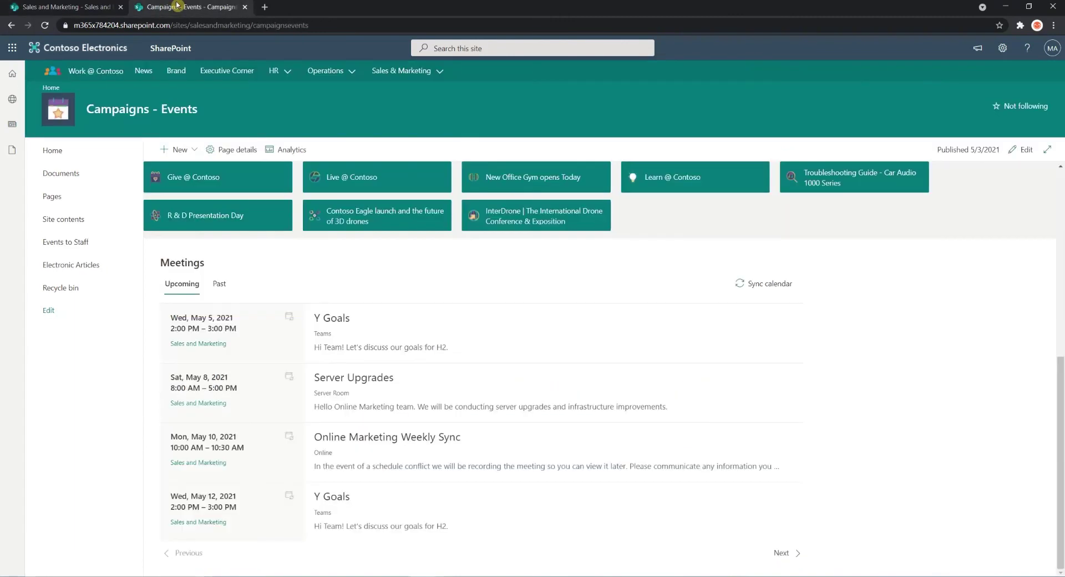
pyautogui.scroll(4, 194, 383)
pyautogui.scroll(3, 194, 386)
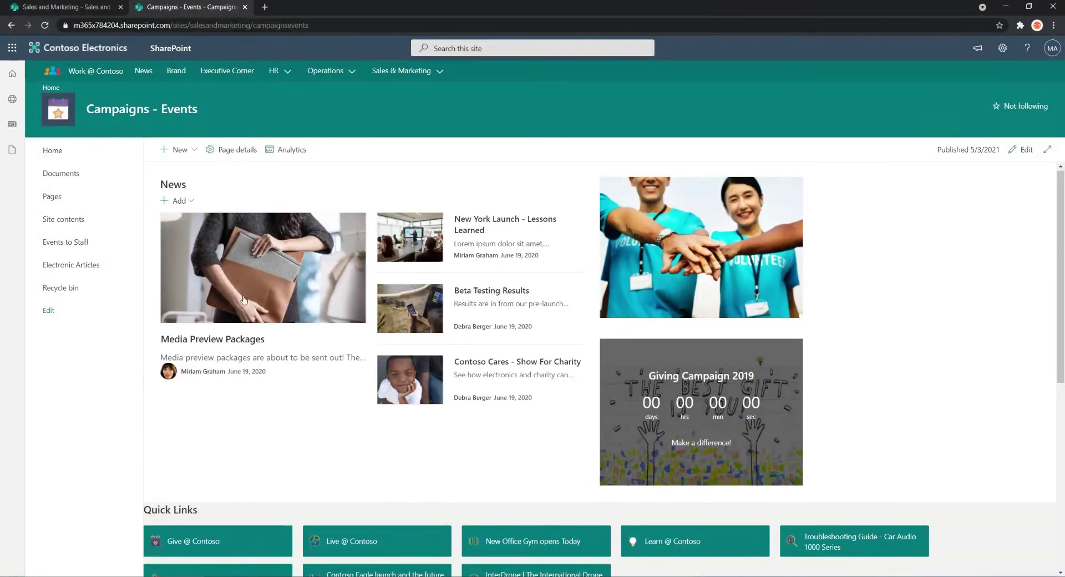
pyautogui.scroll(-2, 288, 333)
pyautogui.scroll(-5, 373, 350)
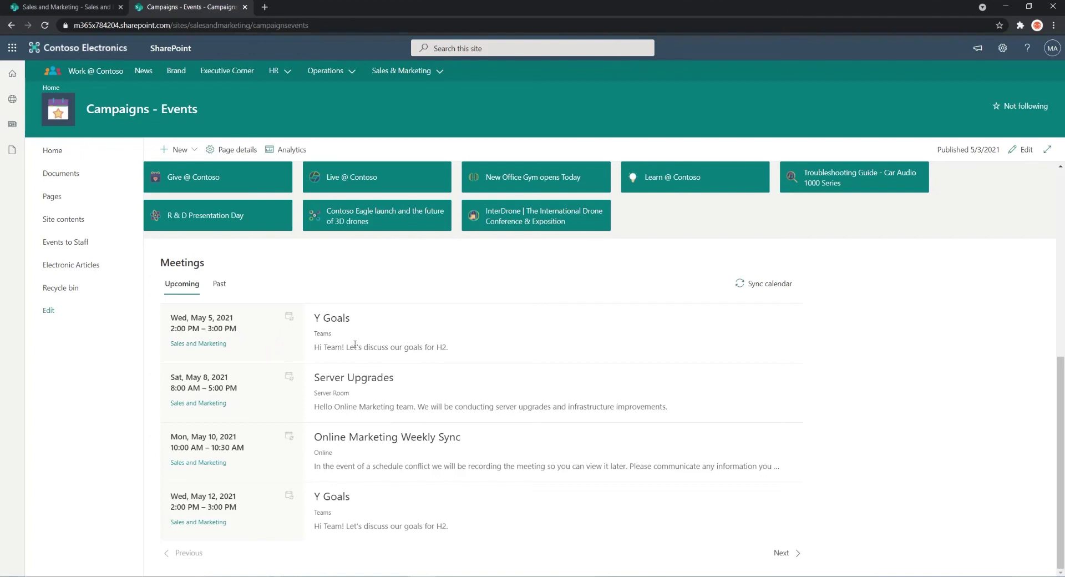
# - View the details of the May 5 Y Goals meeting, close them, and check the past meetings before returning to the upcoming ones
pyautogui.click(330, 323)
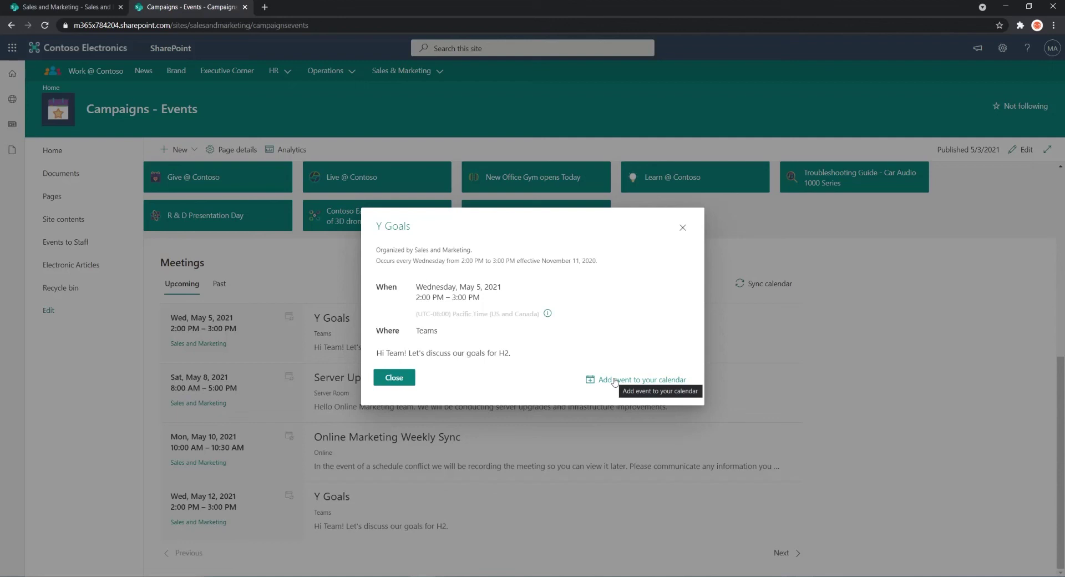
pyautogui.click(682, 227)
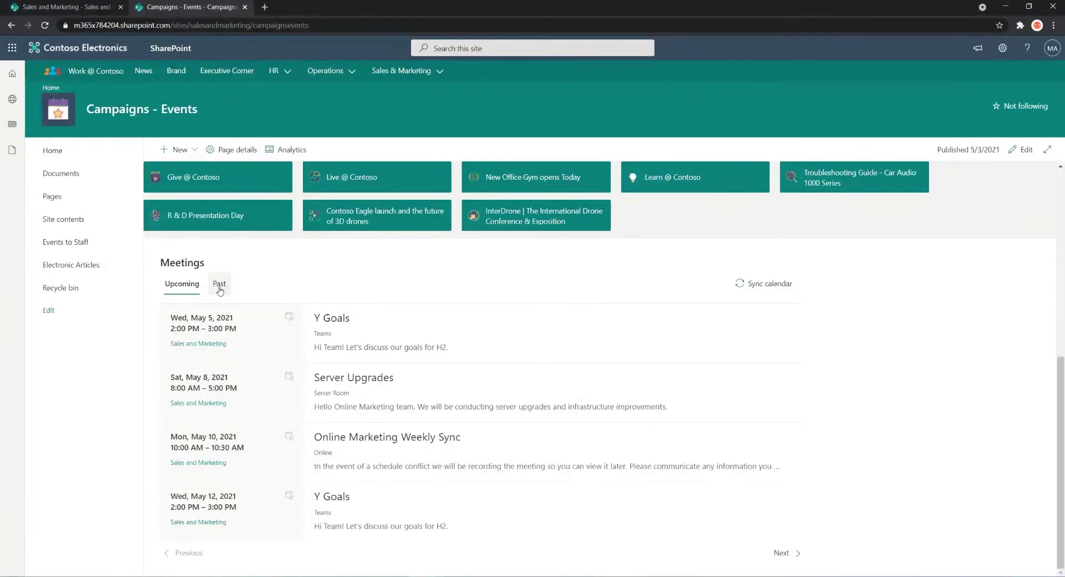
pyautogui.click(220, 285)
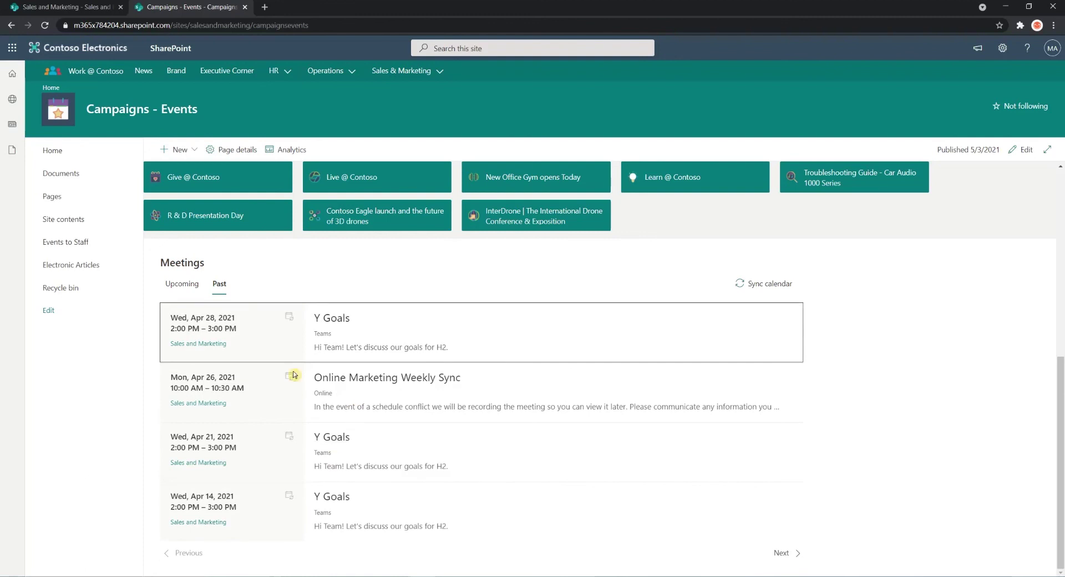
pyautogui.click(183, 285)
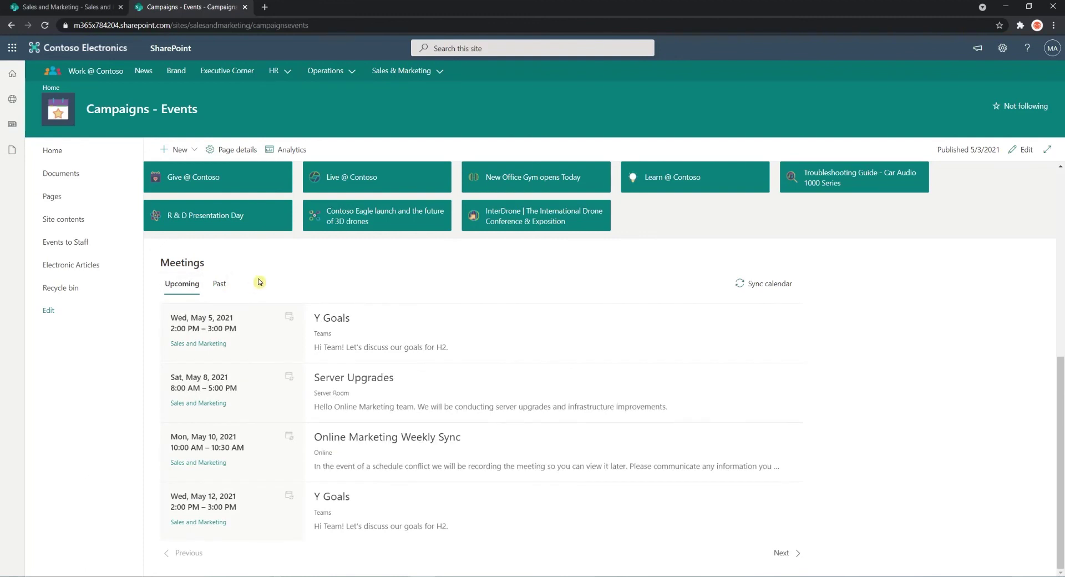